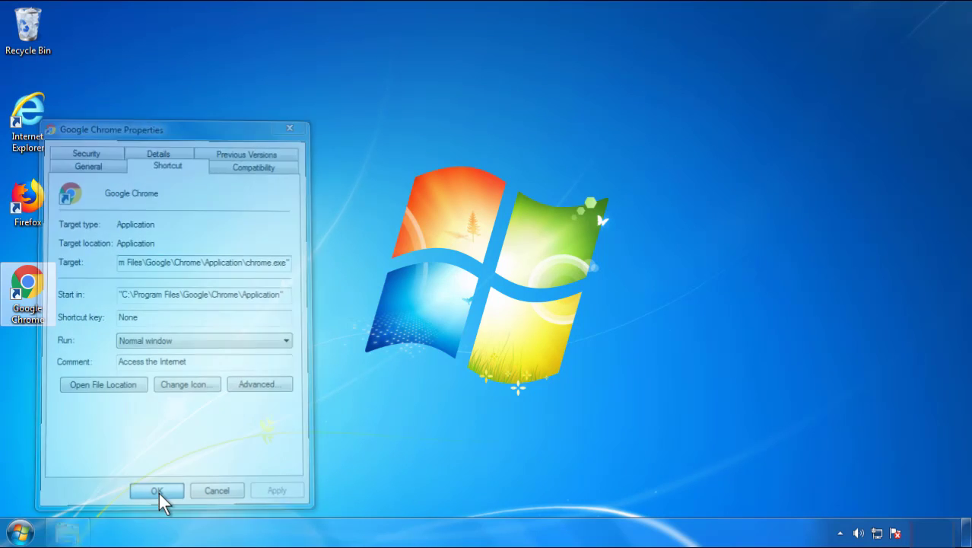
Step: Confirm the Google Chrome shortcut's Properties with OK and bring up the Start menu
{"action": "left_click", "coordinate": [19, 531]}
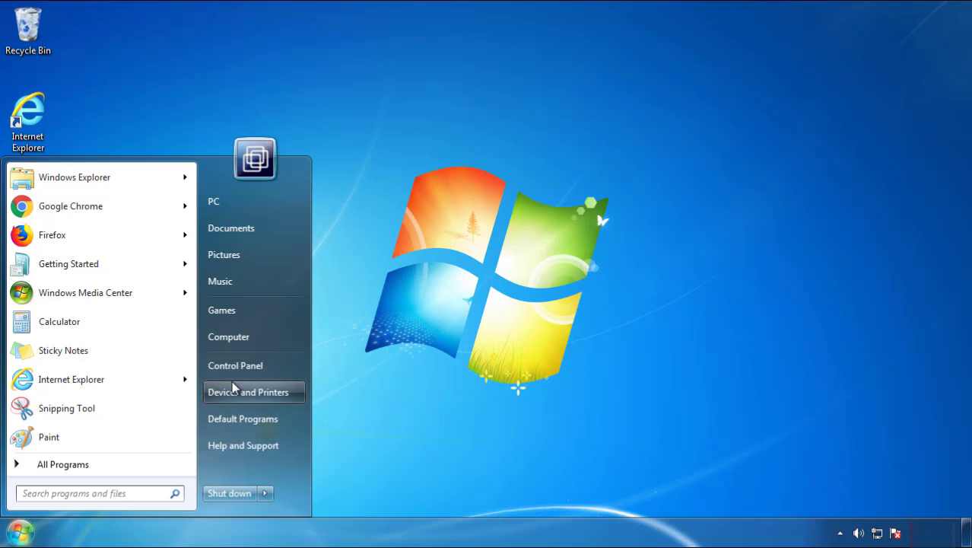
Step: Uninstall SearchMine 2.00 from Programs and Features, found by sorting on Installed On
{"action": "left_click", "coordinate": [243, 363]}
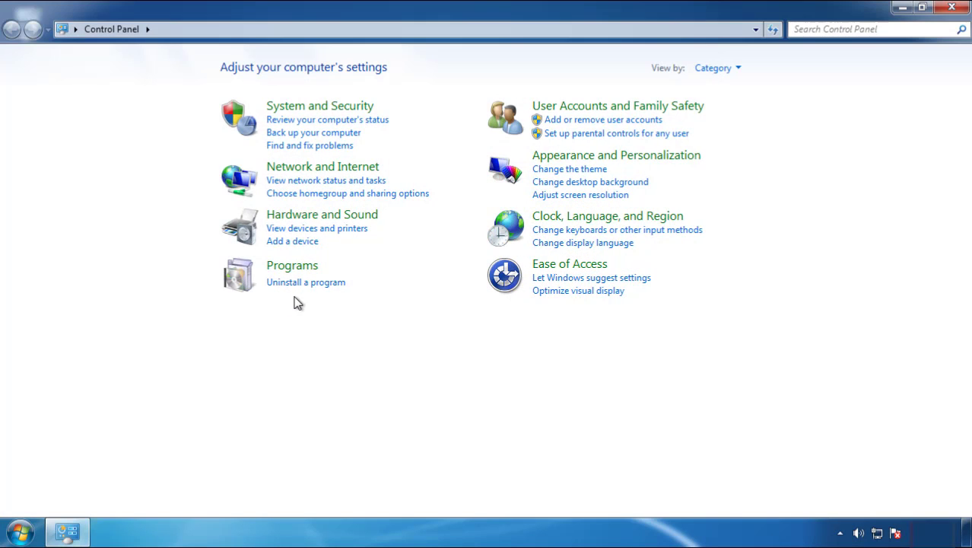
{"action": "left_click", "coordinate": [302, 284]}
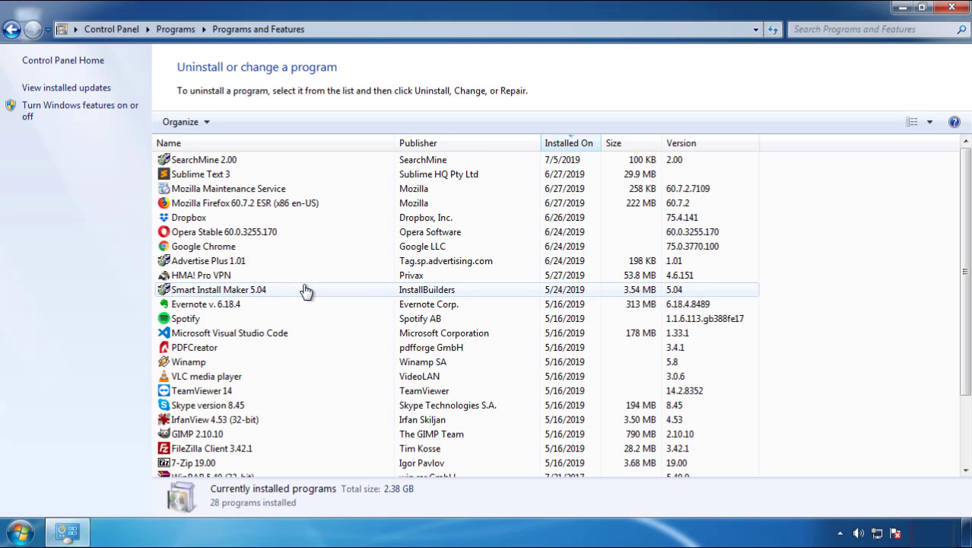
{"action": "left_click", "coordinate": [568, 144]}
{"action": "left_click", "coordinate": [566, 148]}
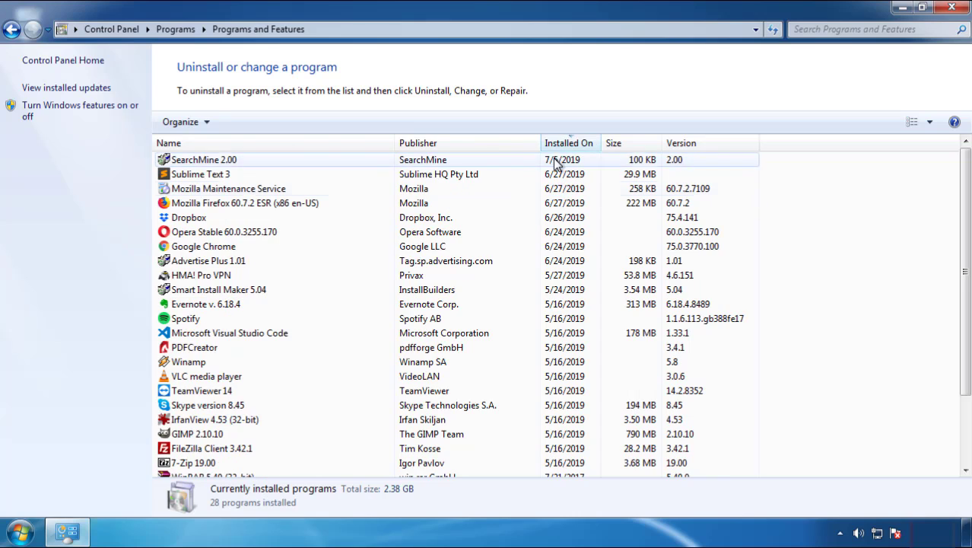
{"action": "left_click", "coordinate": [203, 163]}
{"action": "left_click", "coordinate": [243, 122]}
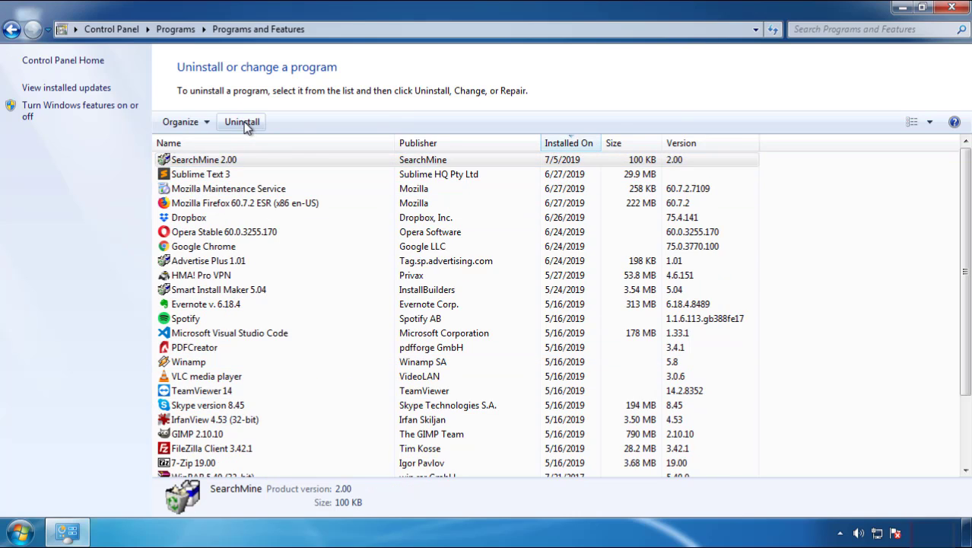
{"action": "left_click", "coordinate": [566, 406]}
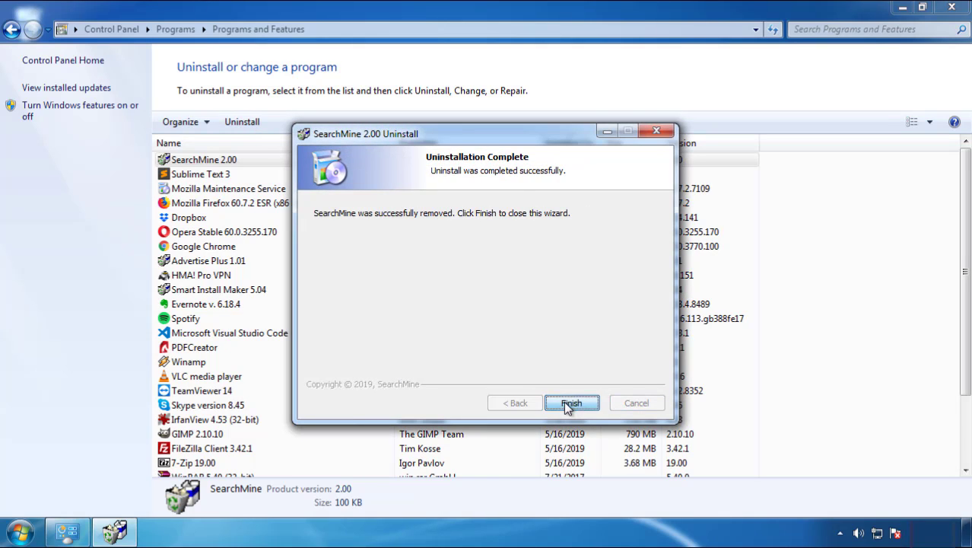
{"action": "left_click", "coordinate": [564, 401]}
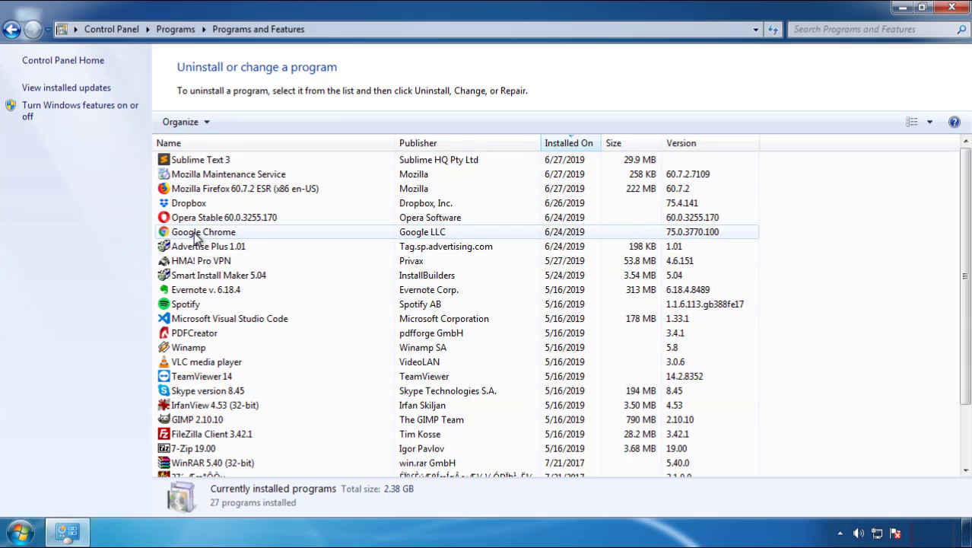
{"action": "left_click", "coordinate": [952, 9]}
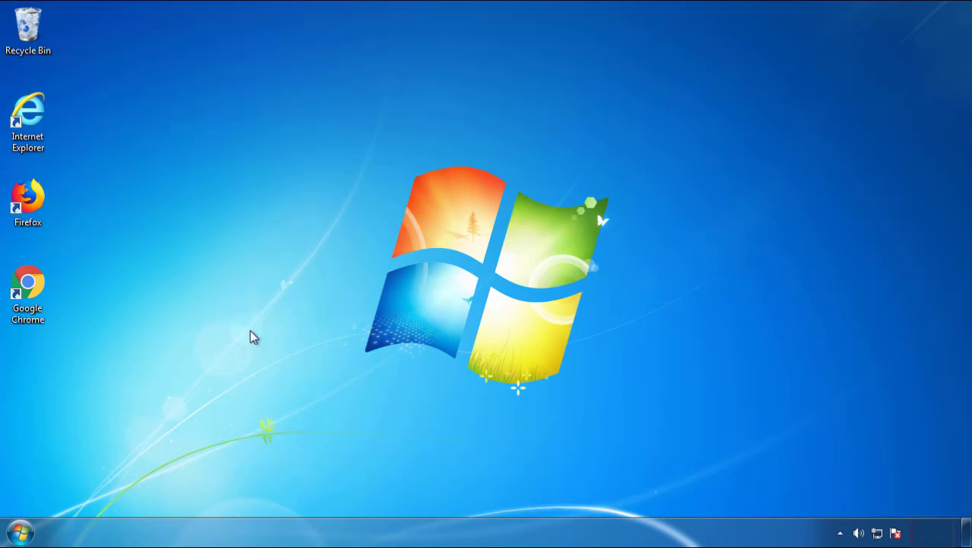
Step: Restart Windows and choose Safe Mode from the Advanced Boot Options
{"action": "left_click", "coordinate": [19, 533]}
{"action": "left_click", "coordinate": [264, 493]}
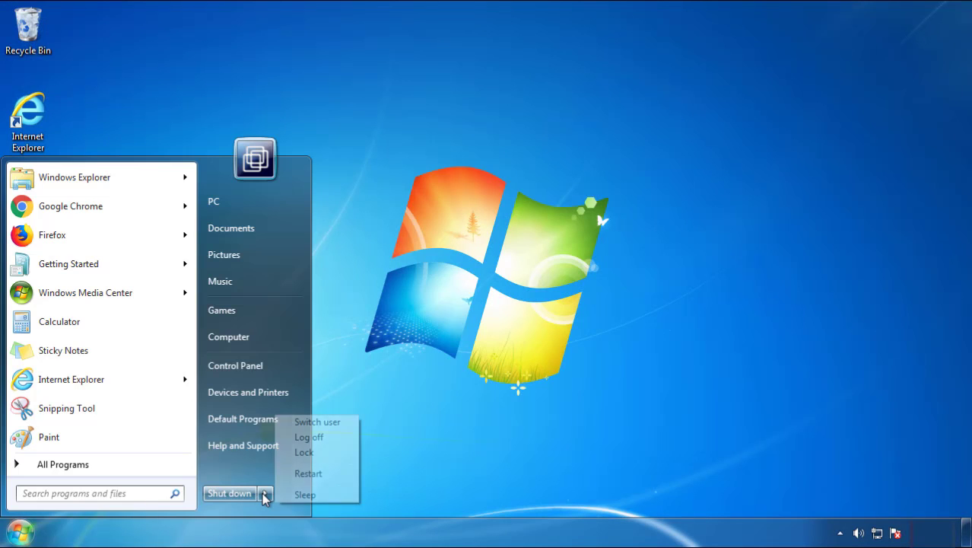
{"action": "left_click", "coordinate": [508, 416]}
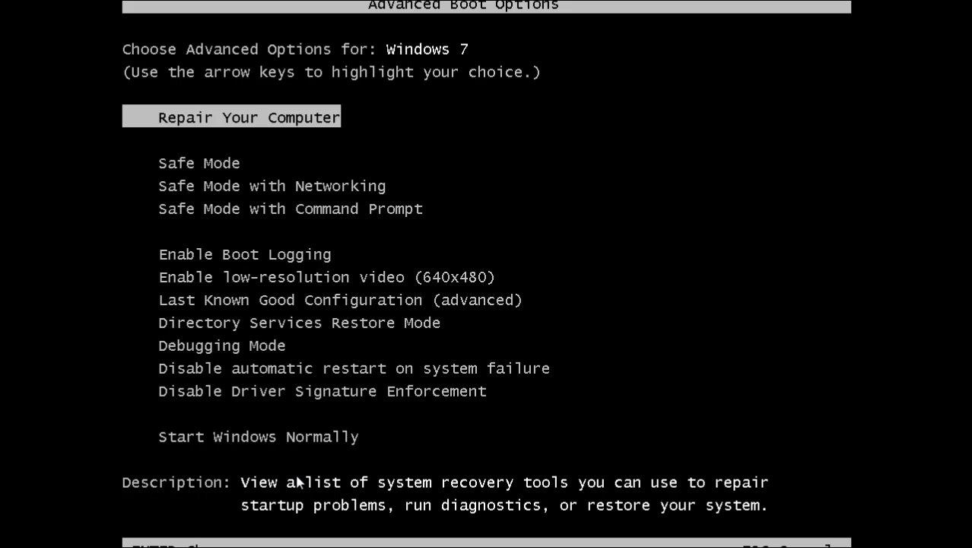
{"action": "key", "text": "Down"}
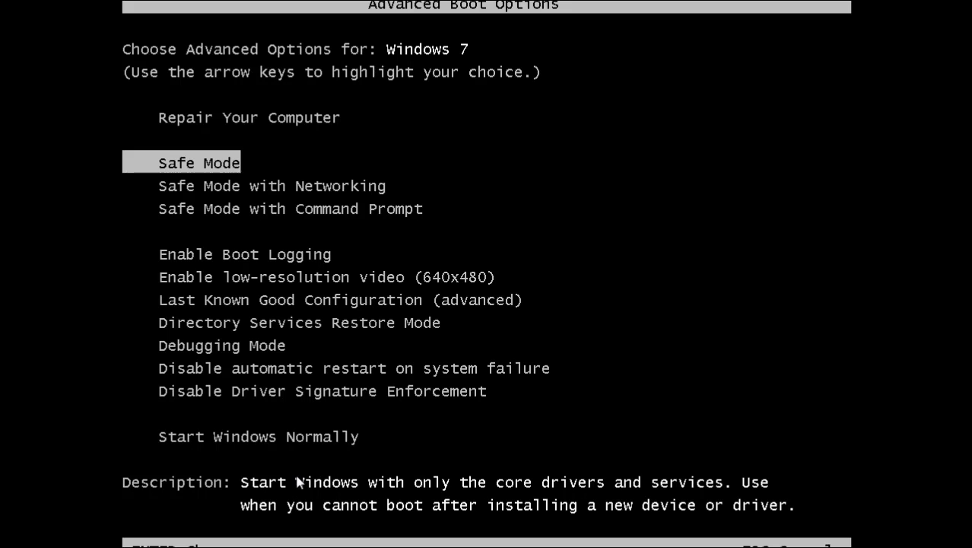
{"action": "key", "text": "Return"}
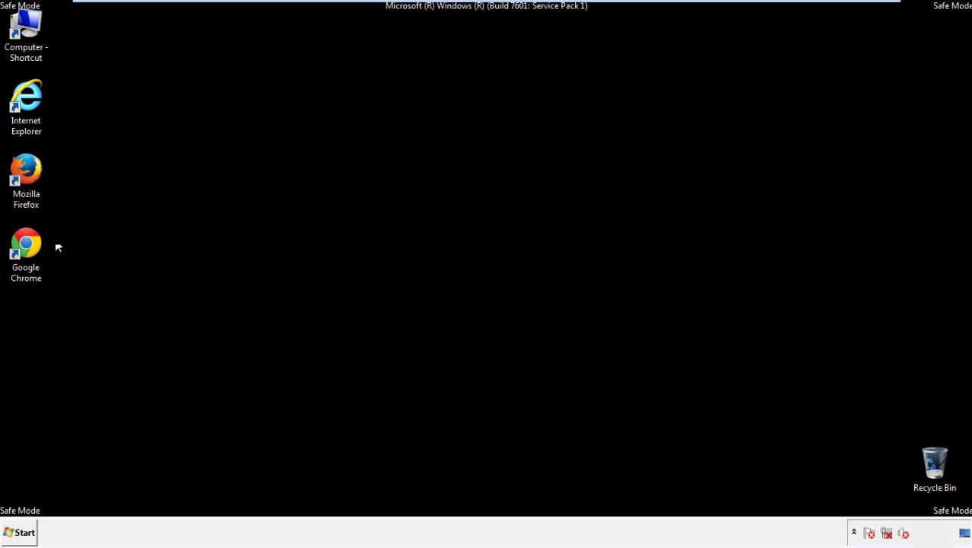
Step: Launch Firefox, decline making it the default browser, and keep the menu bar visible
{"action": "double_click", "coordinate": [35, 176]}
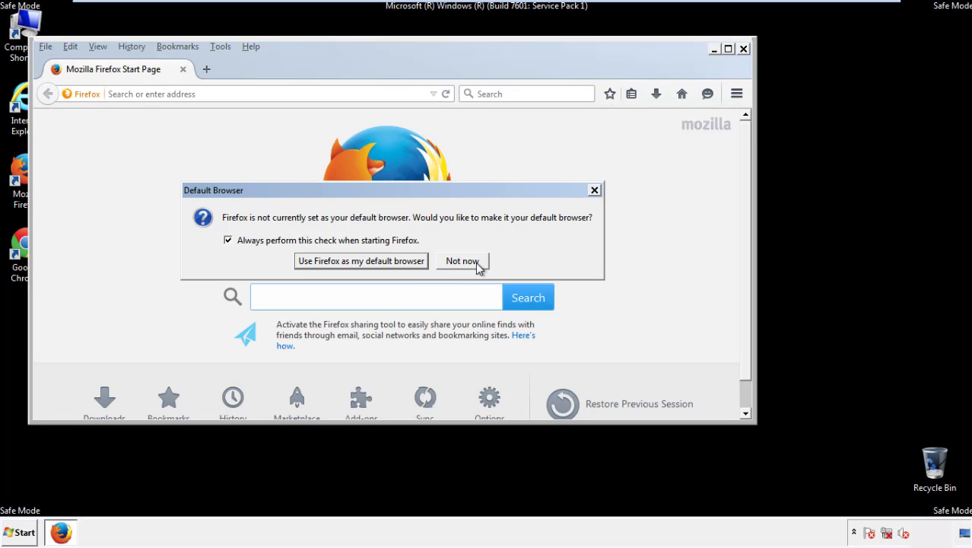
{"action": "left_click", "coordinate": [462, 261]}
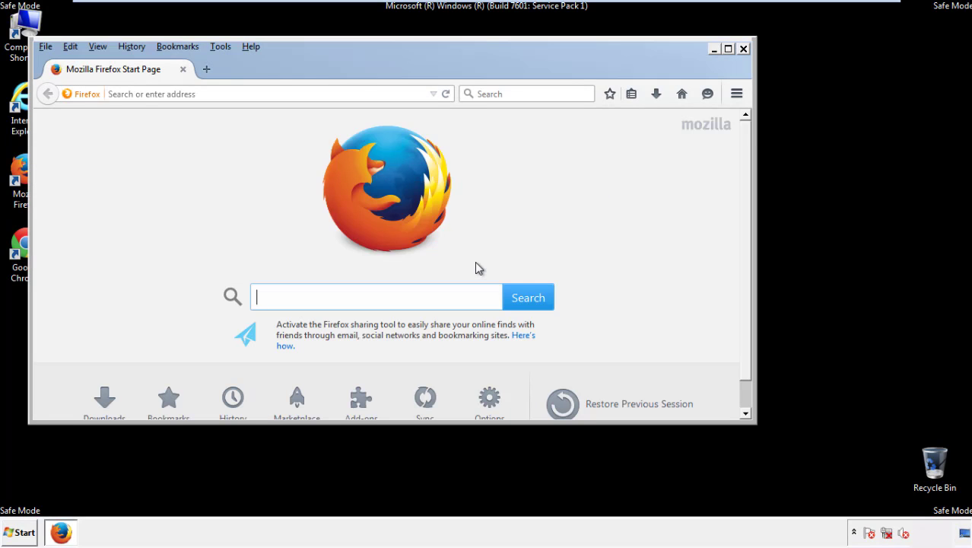
{"action": "right_click", "coordinate": [299, 65]}
{"action": "left_click", "coordinate": [325, 116]}
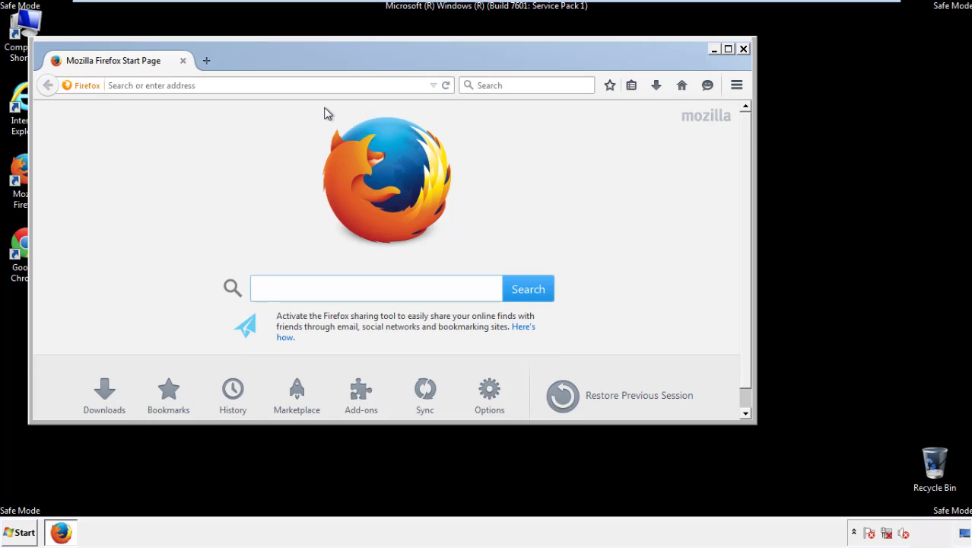
{"action": "right_click", "coordinate": [304, 62]}
{"action": "left_click", "coordinate": [317, 118]}
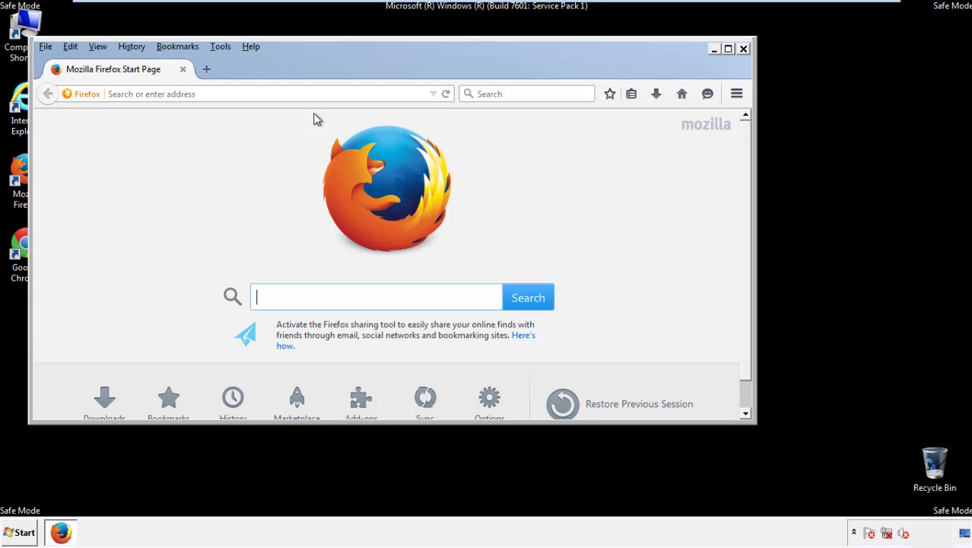
Step: Clear Recent History in Firefox with time range Everything and all data types checked
{"action": "left_click", "coordinate": [134, 47]}
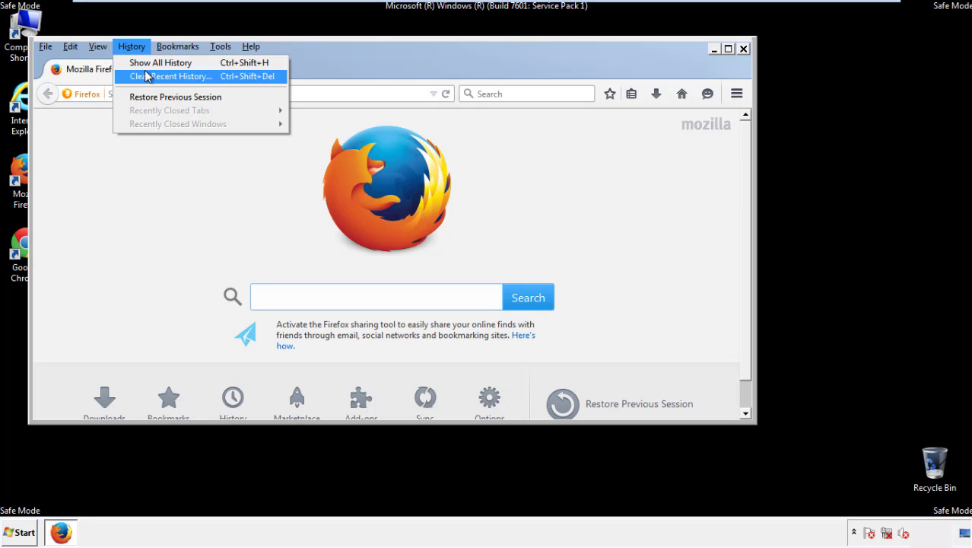
{"action": "left_click", "coordinate": [149, 76]}
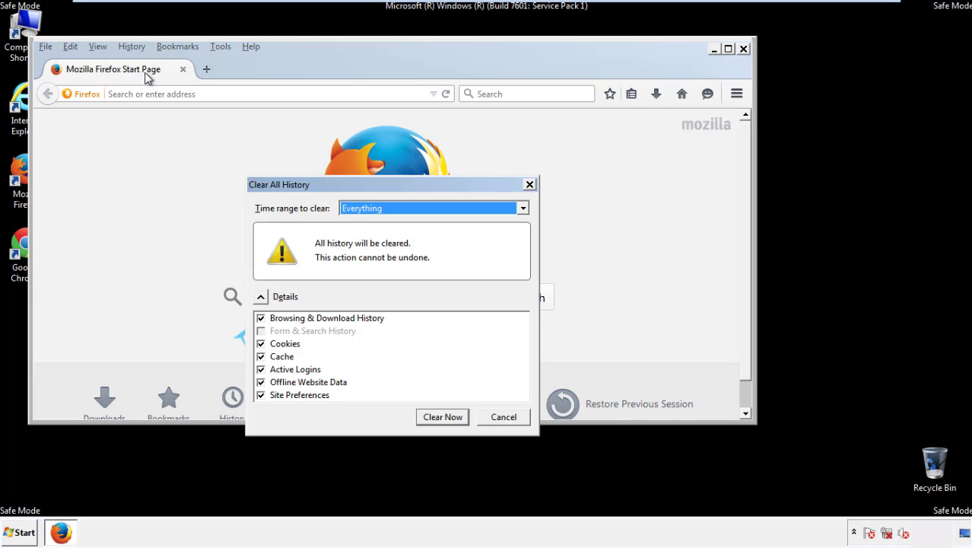
{"action": "left_click", "coordinate": [358, 208]}
{"action": "left_click", "coordinate": [365, 286]}
{"action": "left_click", "coordinate": [260, 381]}
{"action": "left_click", "coordinate": [260, 382]}
{"action": "left_click", "coordinate": [261, 394]}
{"action": "left_click", "coordinate": [261, 395]}
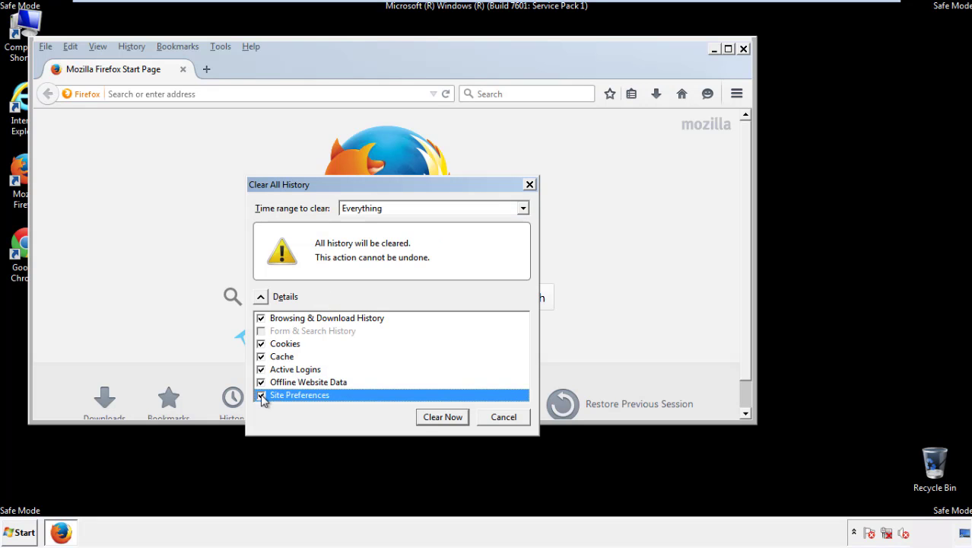
{"action": "left_click", "coordinate": [442, 418]}
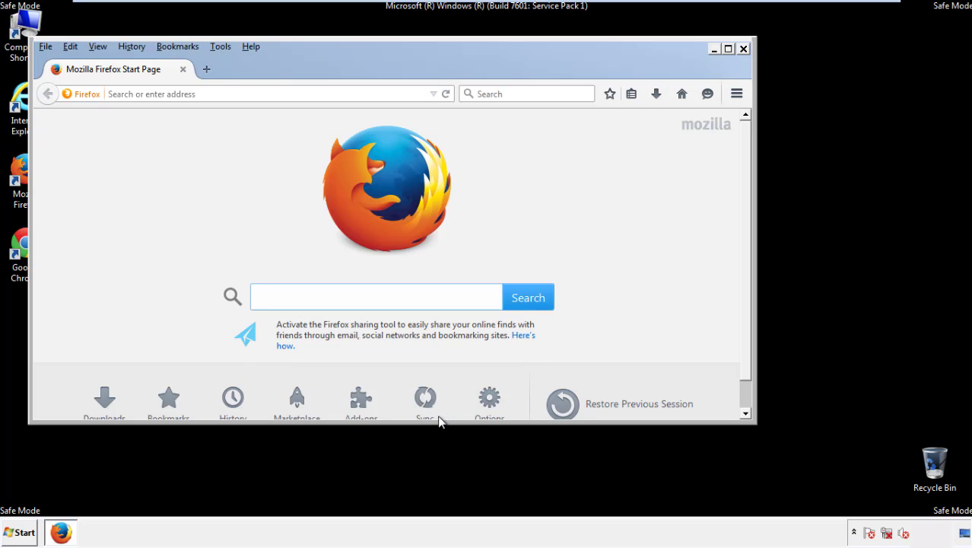
Step: Refresh Firefox to its defaults from Troubleshooting Information, then close Firefox
{"action": "left_click", "coordinate": [251, 46]}
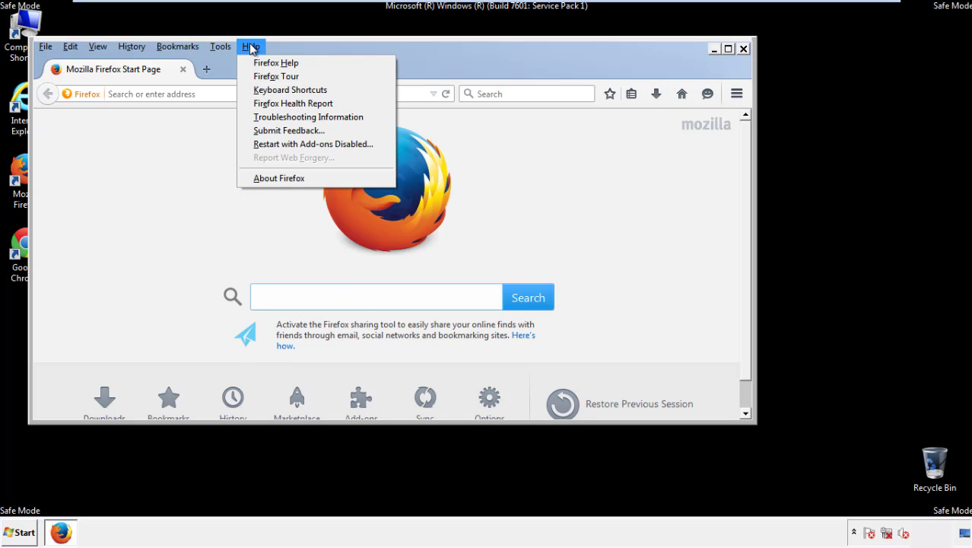
{"action": "left_click", "coordinate": [283, 117]}
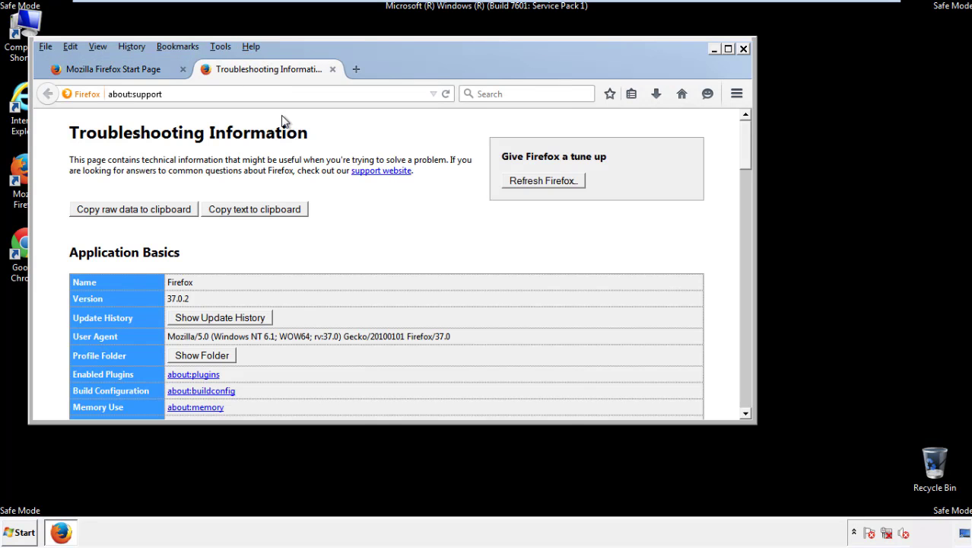
{"action": "left_click", "coordinate": [564, 182]}
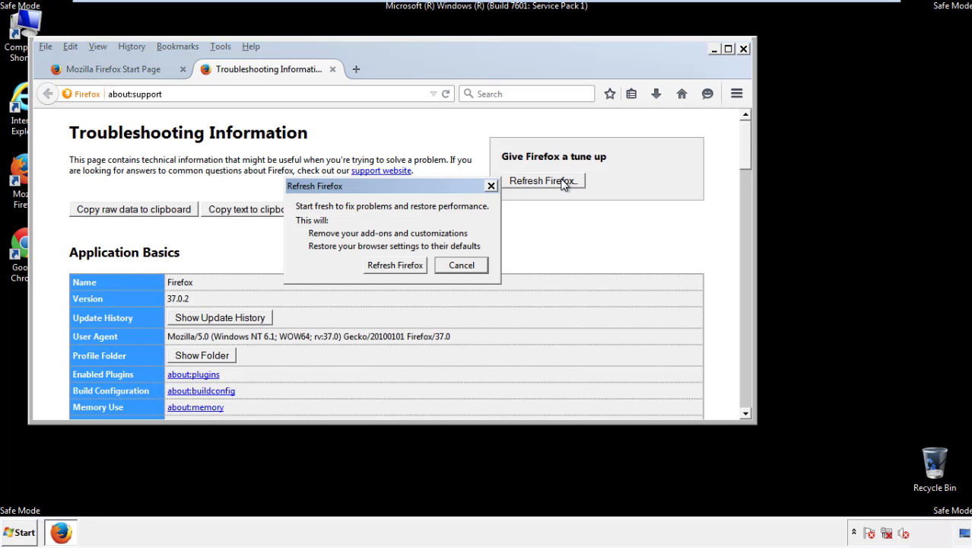
{"action": "left_click", "coordinate": [395, 265]}
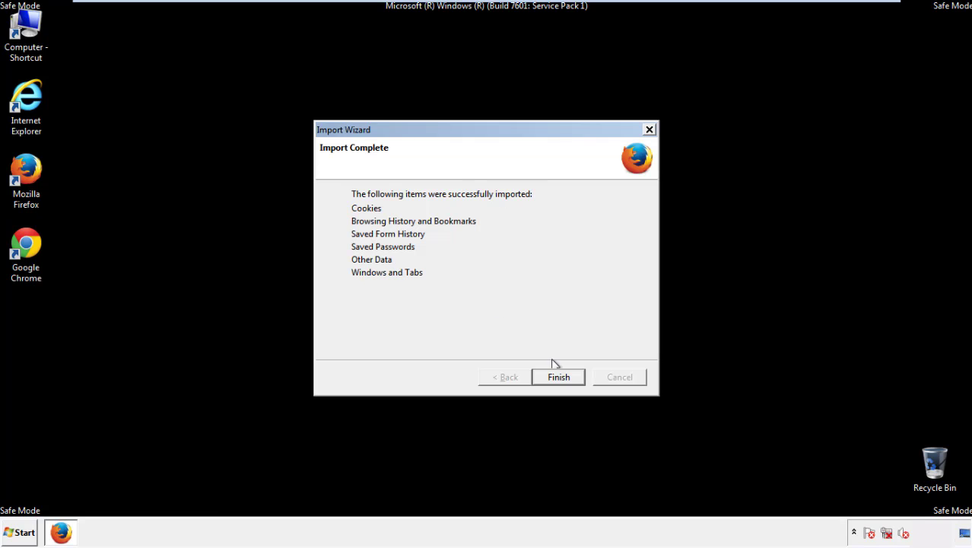
{"action": "left_click", "coordinate": [558, 378]}
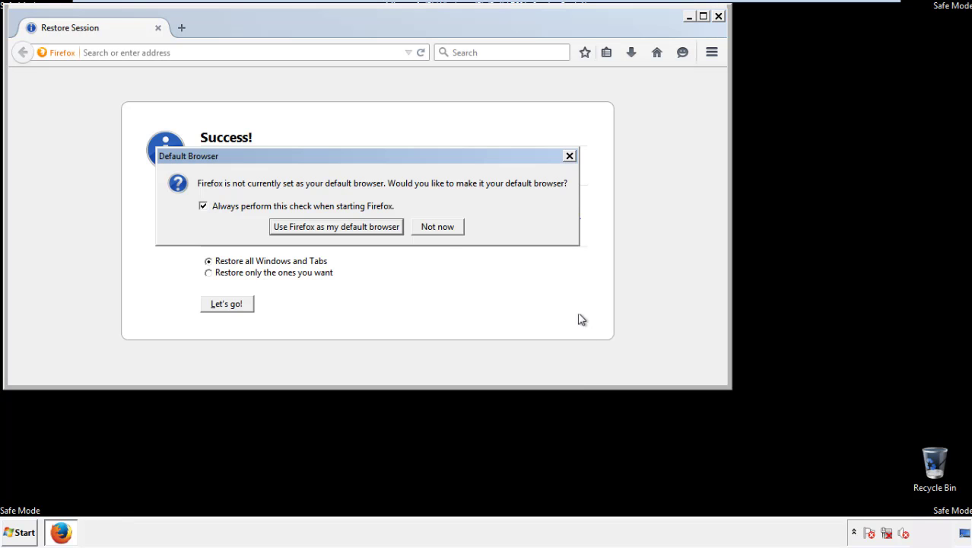
{"action": "left_click", "coordinate": [438, 228]}
{"action": "left_click", "coordinate": [718, 16]}
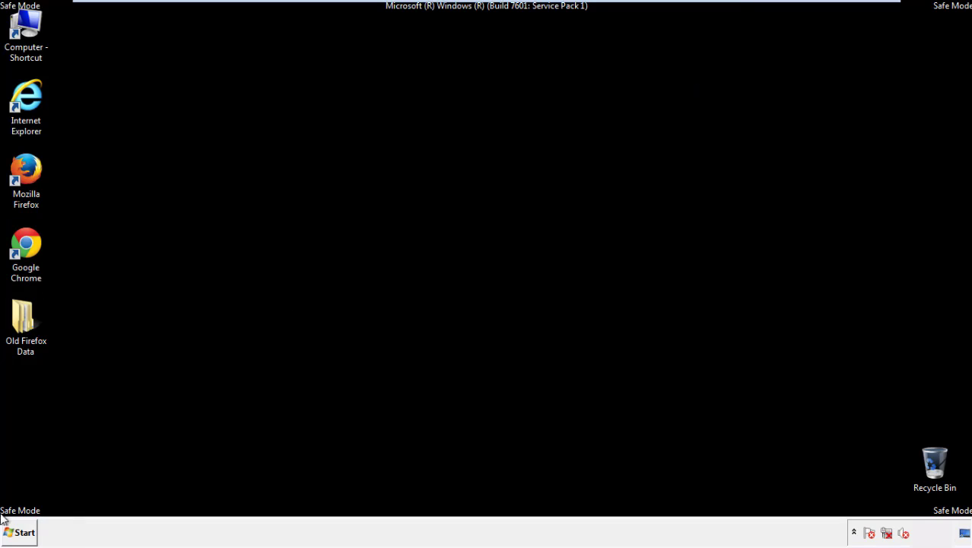
{"action": "left_click", "coordinate": [23, 242]}
Step: Launch Chrome, dismiss the default-browser prompt, and go to History via Settings
{"action": "double_click", "coordinate": [23, 242]}
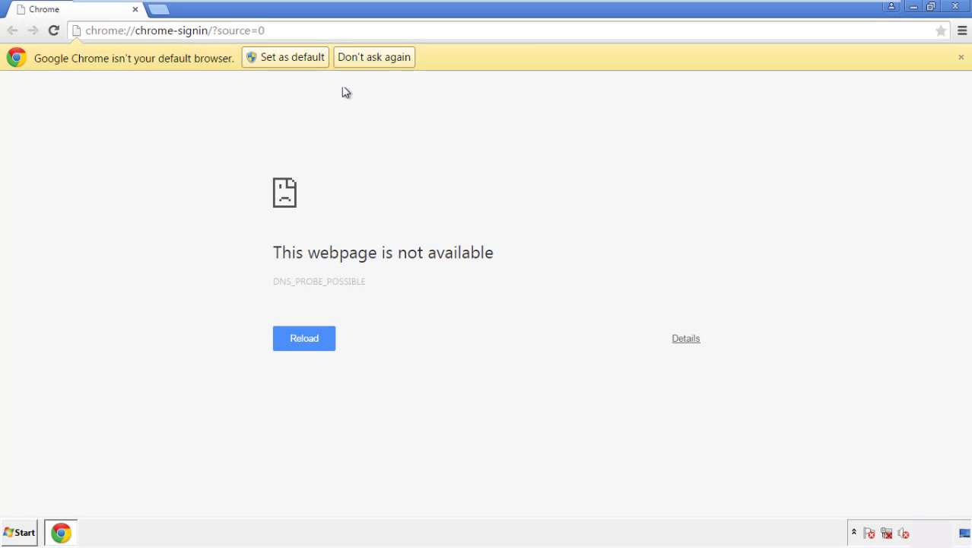
{"action": "left_click", "coordinate": [374, 57]}
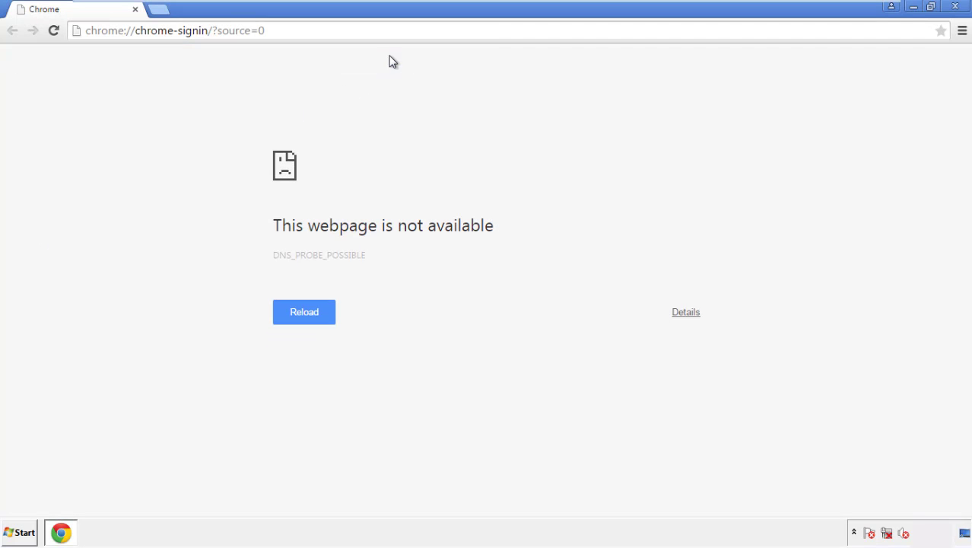
{"action": "left_click", "coordinate": [962, 32]}
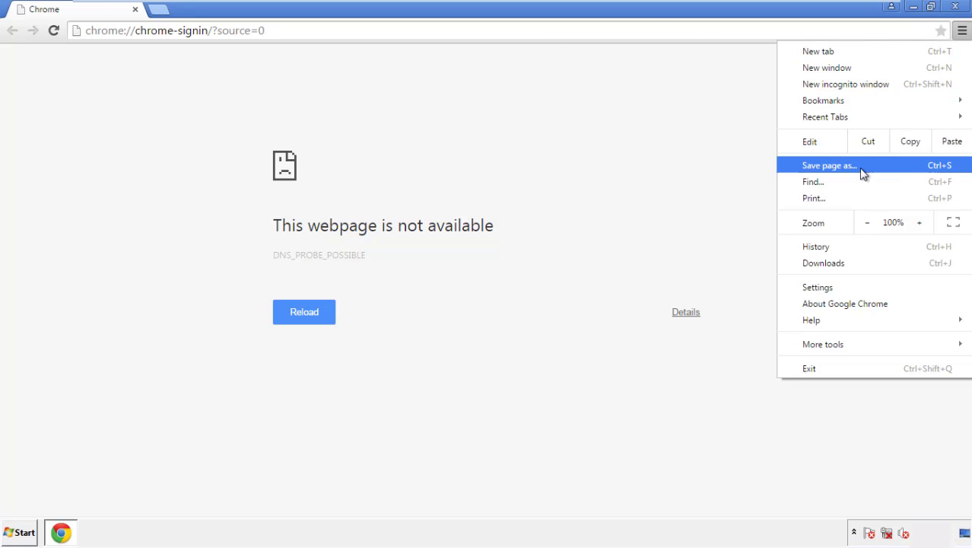
{"action": "left_click", "coordinate": [822, 287]}
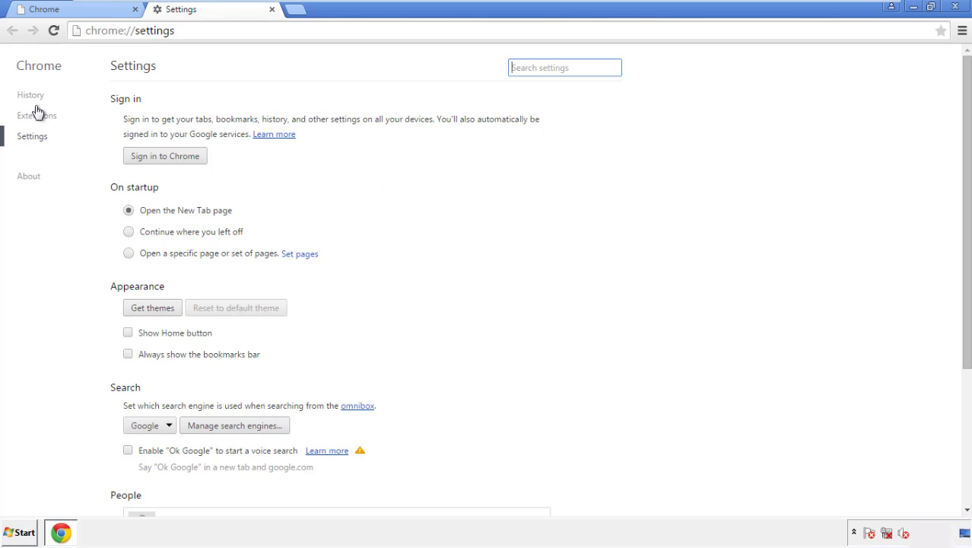
{"action": "left_click", "coordinate": [35, 97]}
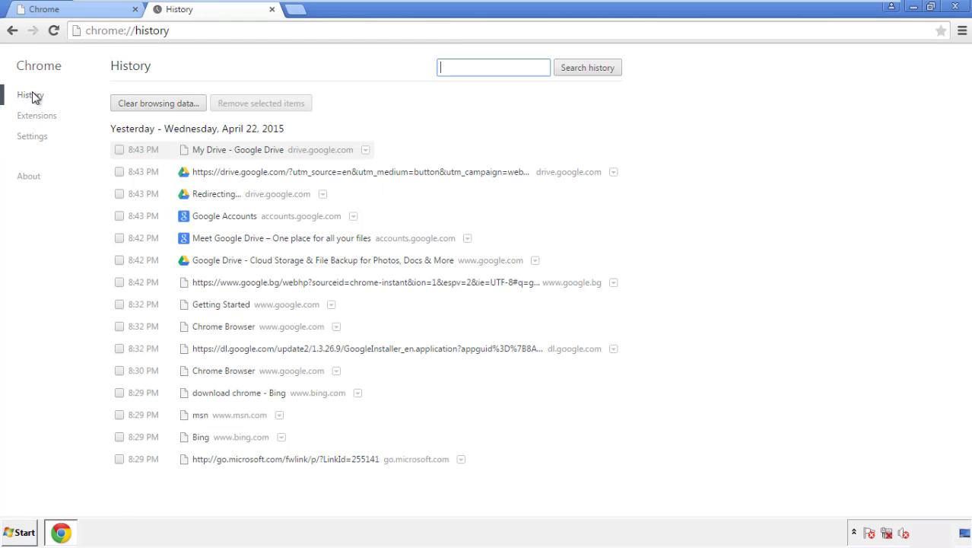
Step: Clear Chrome browsing data from the beginning of time, including Autofill form data
{"action": "left_click", "coordinate": [146, 106]}
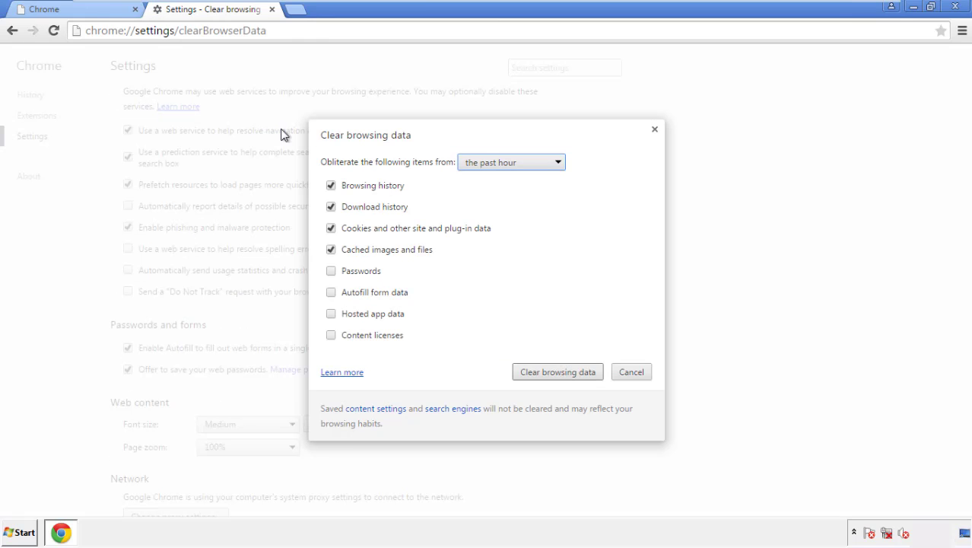
{"action": "left_click", "coordinate": [487, 164]}
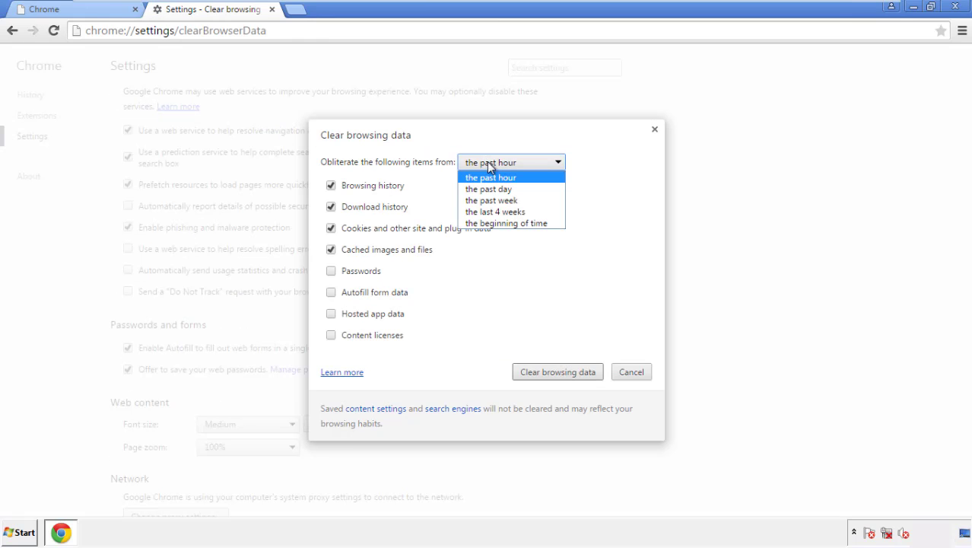
{"action": "left_click", "coordinate": [487, 224]}
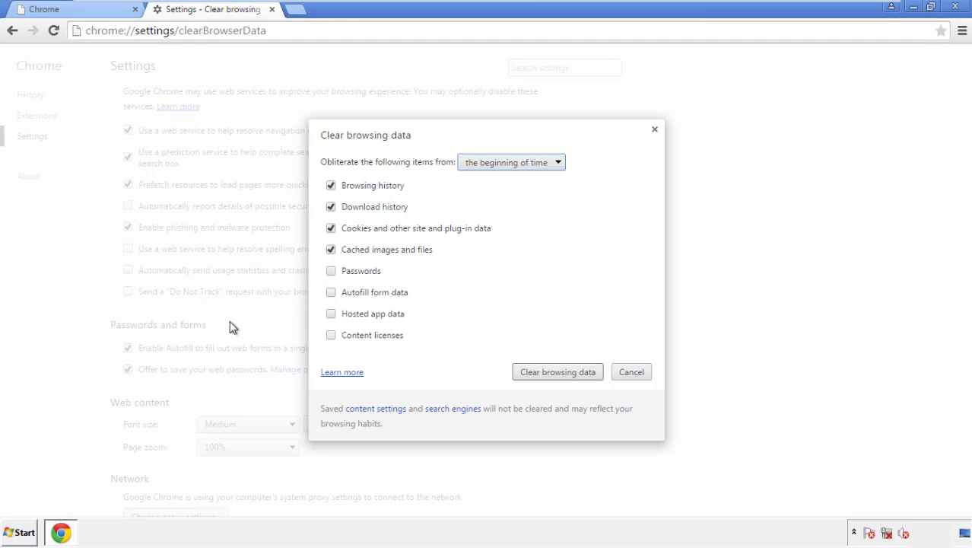
{"action": "left_click", "coordinate": [332, 293]}
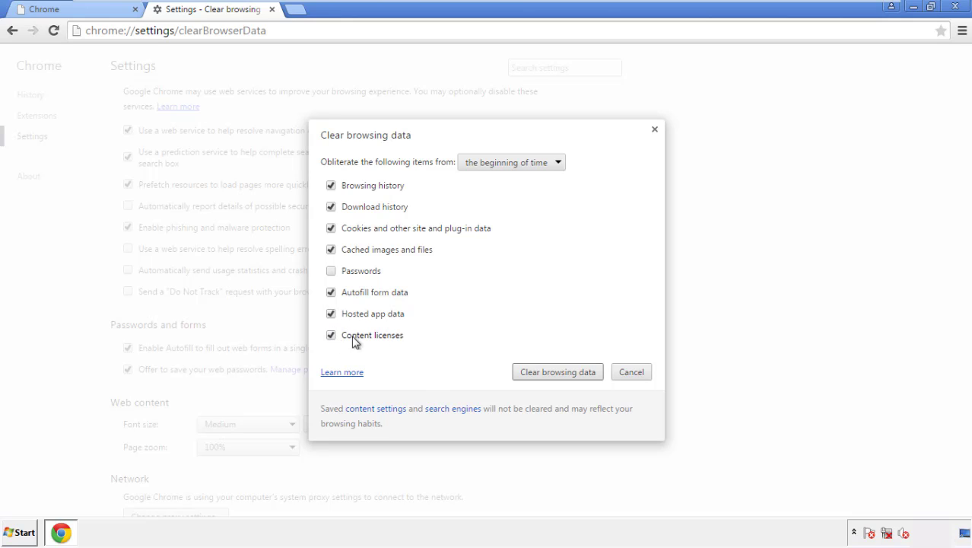
{"action": "left_click", "coordinate": [546, 372]}
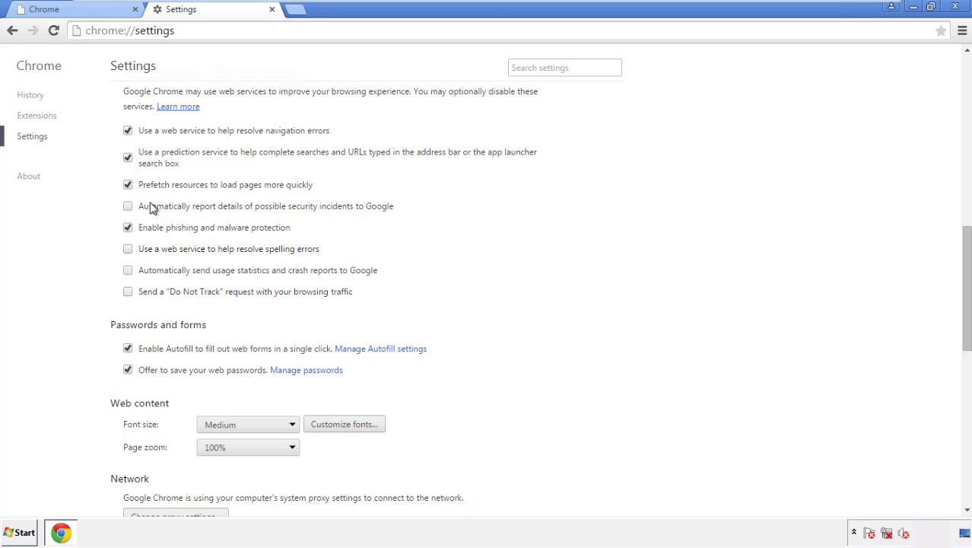
Step: Reset Chrome's settings to their defaults, then close the Chrome window
{"action": "left_click_drag", "start_coordinate": [966, 242], "coordinate": [963, 407]}
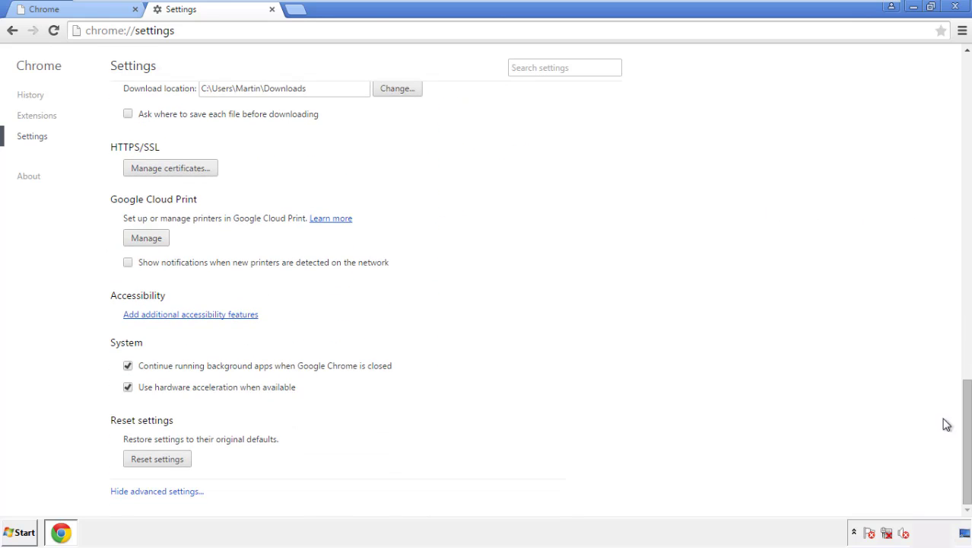
{"action": "left_click", "coordinate": [157, 458]}
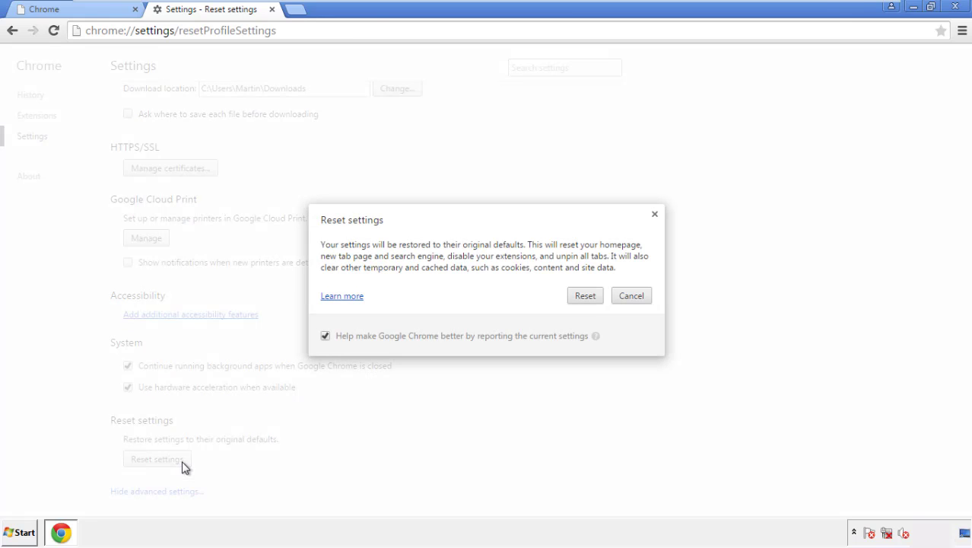
{"action": "left_click", "coordinate": [585, 297]}
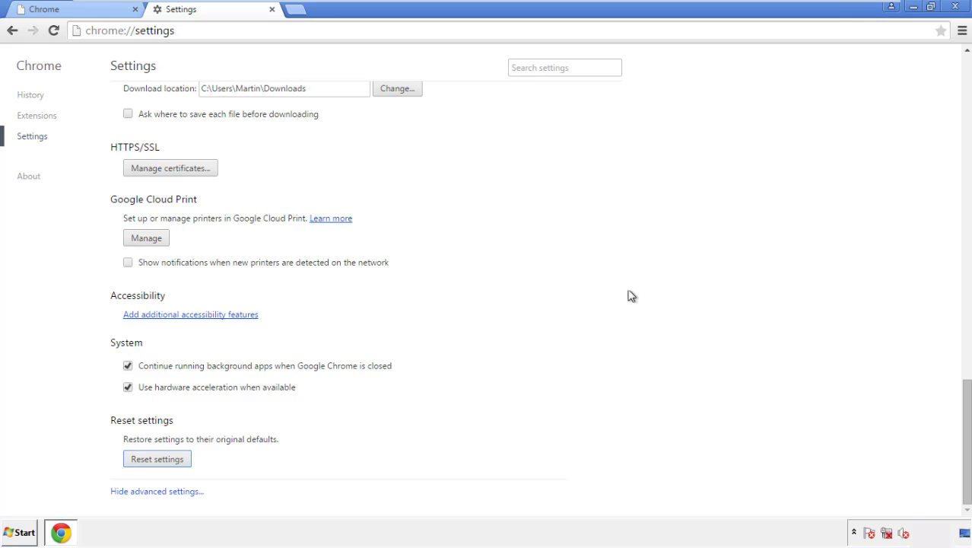
{"action": "left_click", "coordinate": [953, 6]}
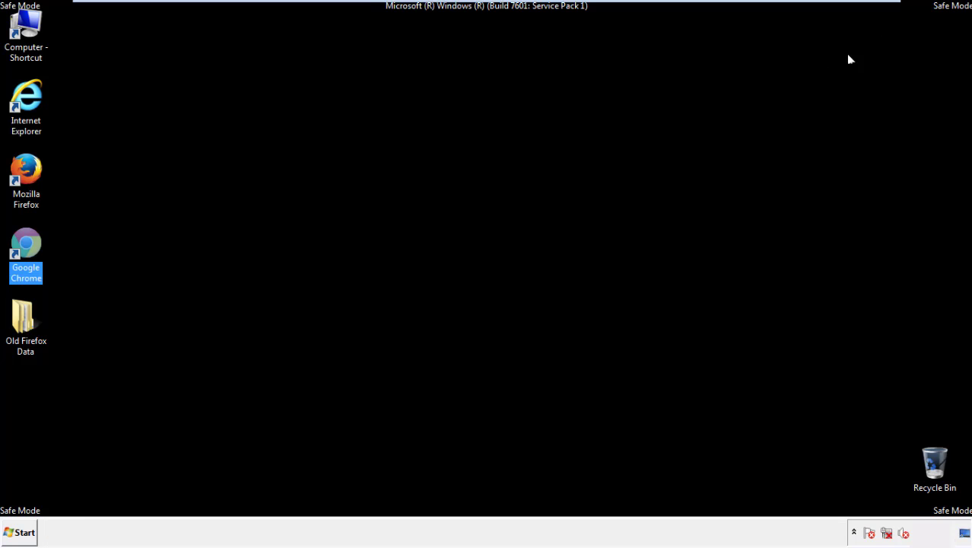
Step: Deselect the Chrome shortcut and relaunch Firefox from its desktop shortcut
{"action": "left_click", "coordinate": [524, 245]}
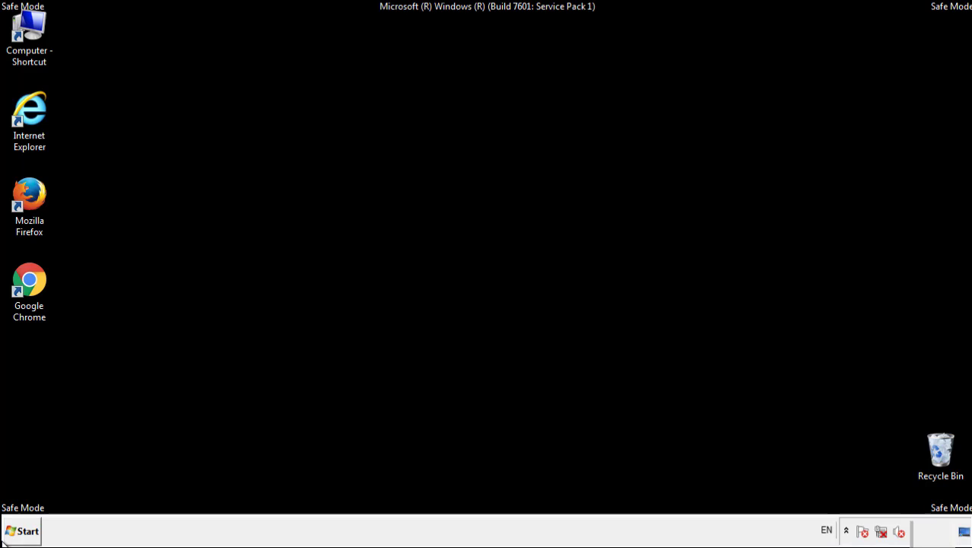
{"action": "double_click", "coordinate": [37, 189]}
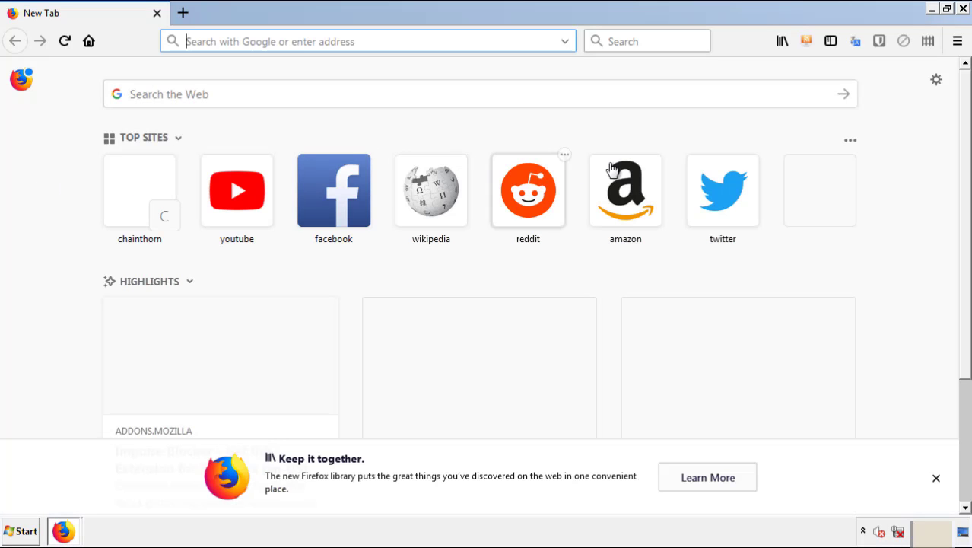
Step: Remove Search Mine in Firefox's Add-ons Manager, then close Firefox
{"action": "left_click", "coordinate": [957, 43]}
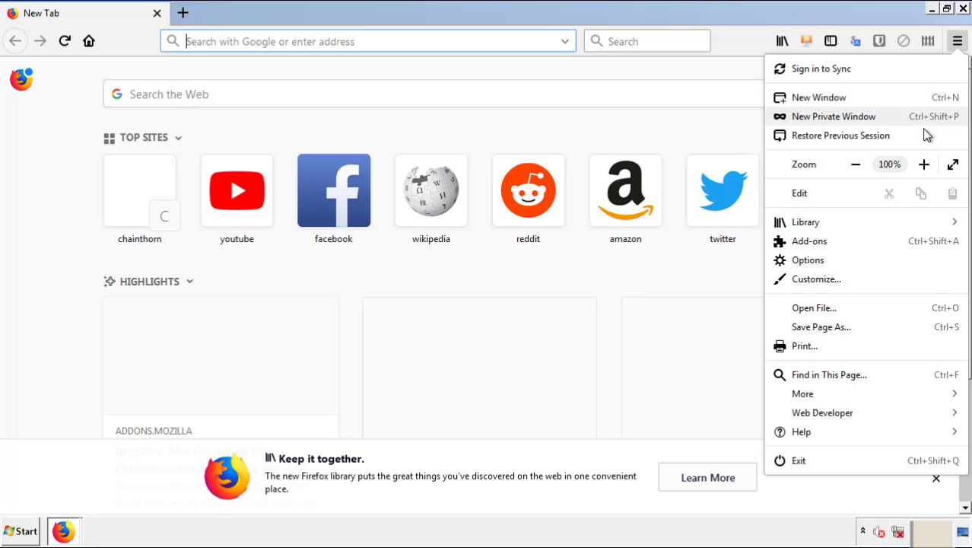
{"action": "left_click", "coordinate": [896, 248]}
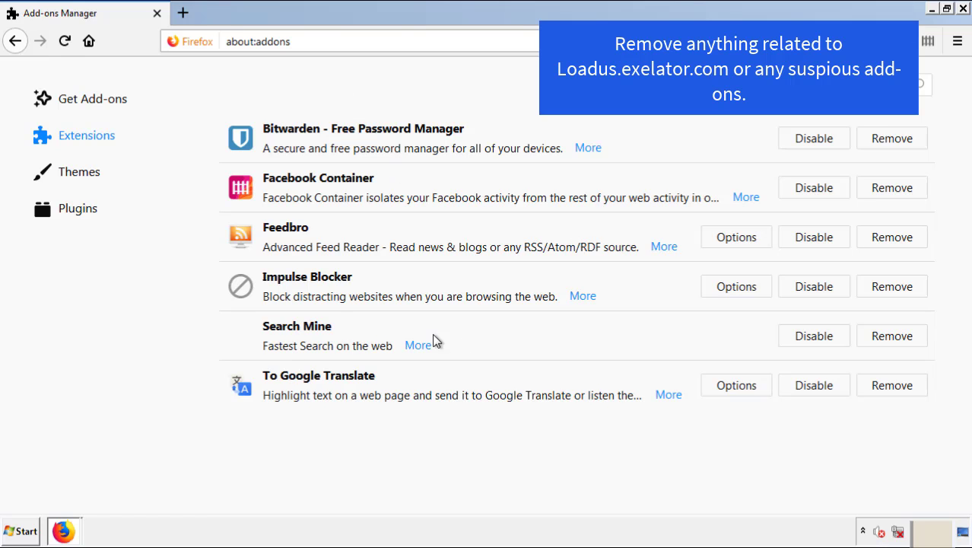
{"action": "left_click", "coordinate": [892, 335]}
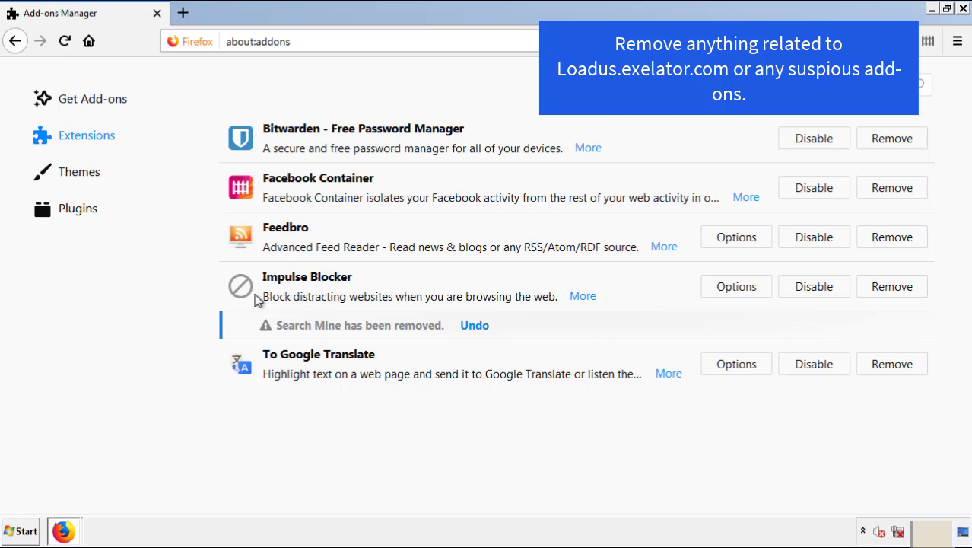
{"action": "left_click", "coordinate": [963, 9]}
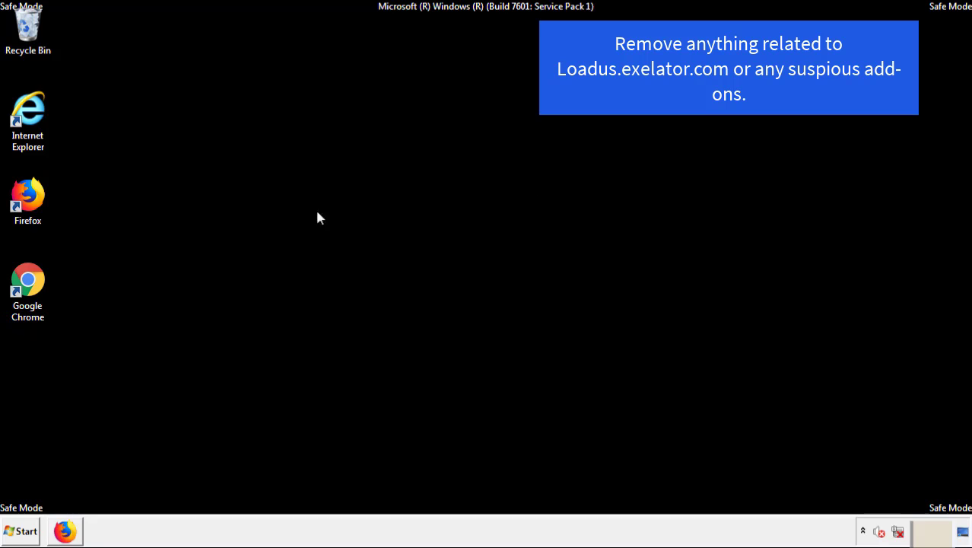
Step: Launch Google Chrome and open its Extensions page from More tools
{"action": "double_click", "coordinate": [26, 297]}
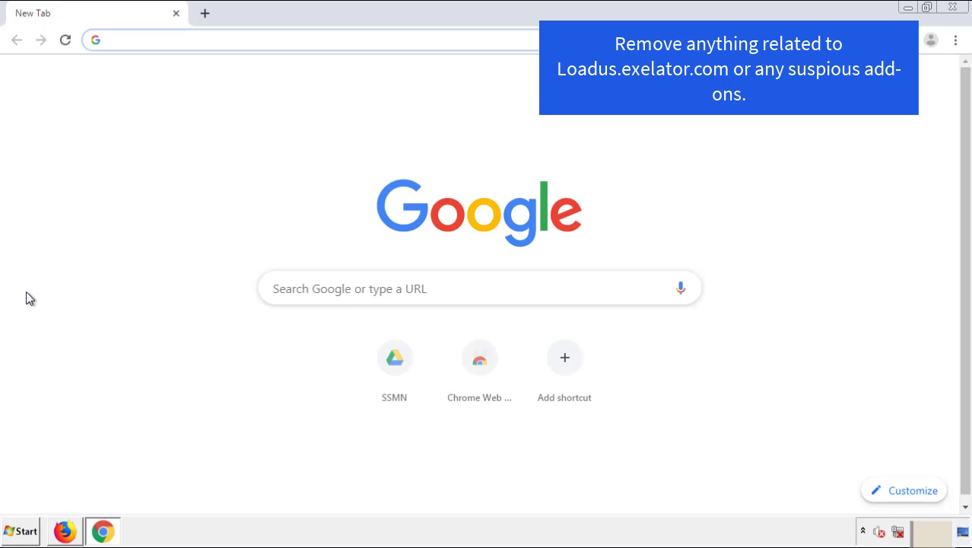
{"action": "left_click", "coordinate": [955, 39]}
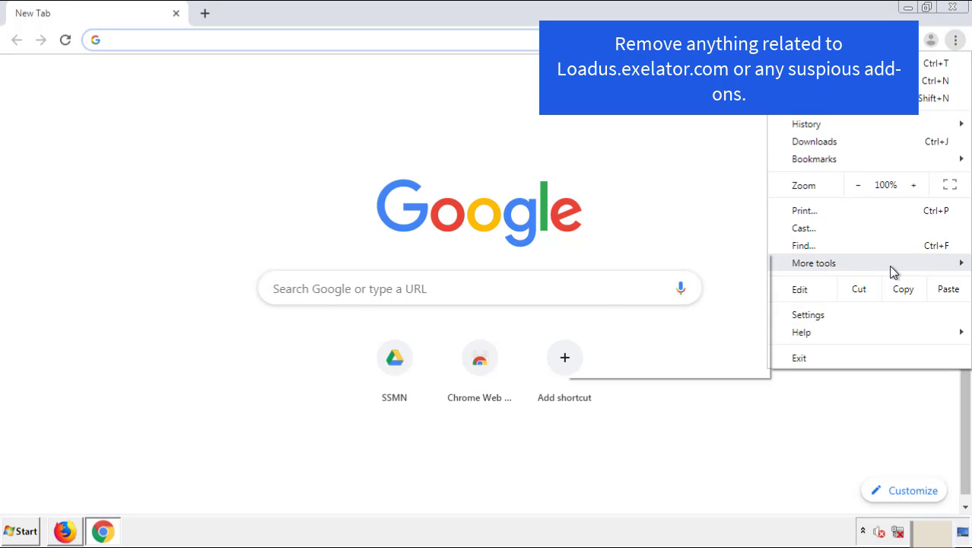
{"action": "mouse_move", "coordinate": [875, 266]}
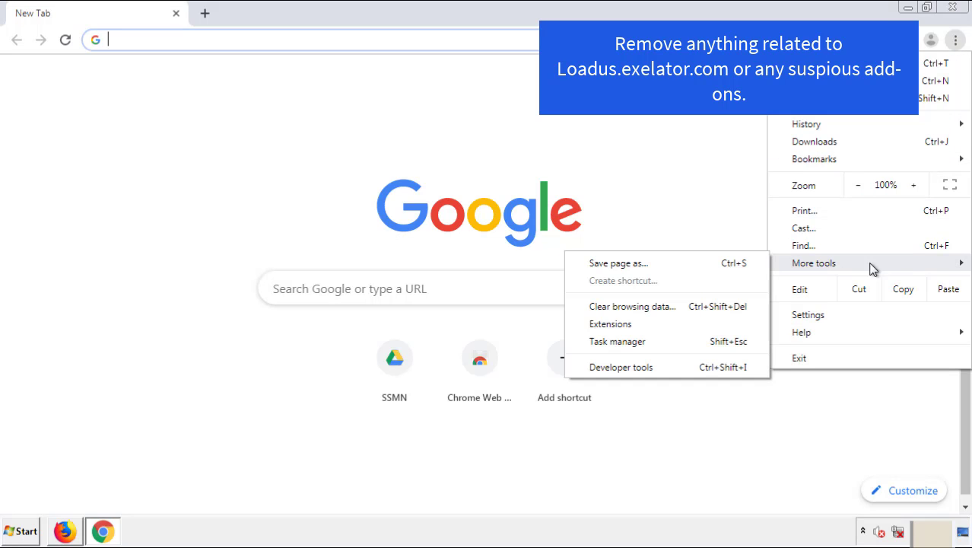
{"action": "left_click", "coordinate": [619, 324]}
Step: Remove the Search Mine extension, close Chrome, and bring up the Start menu
{"action": "scroll", "coordinate": [276, 254], "scroll_direction": "down", "scroll_amount": 10}
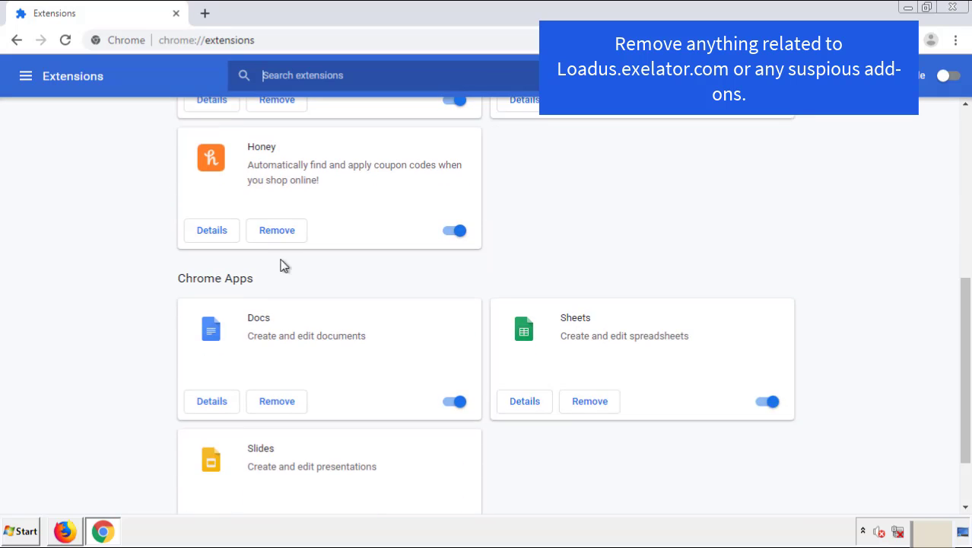
{"action": "scroll", "coordinate": [369, 277], "scroll_direction": "up", "scroll_amount": 10}
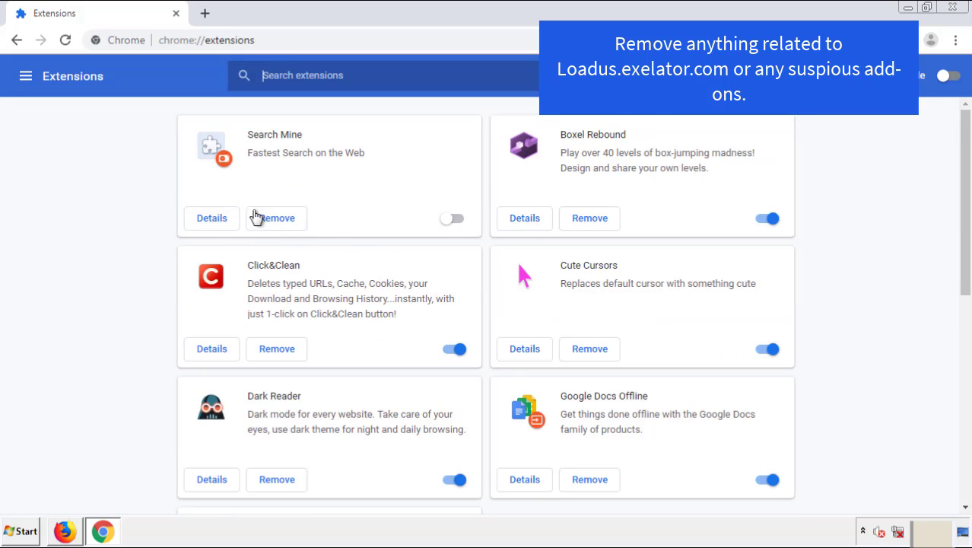
{"action": "left_click", "coordinate": [275, 222]}
{"action": "left_click", "coordinate": [545, 125]}
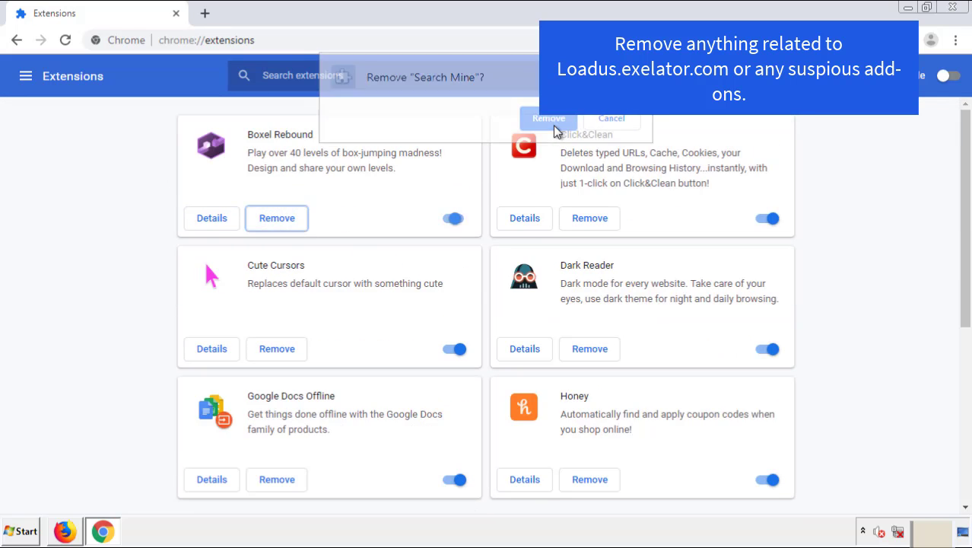
{"action": "left_click", "coordinate": [961, 11]}
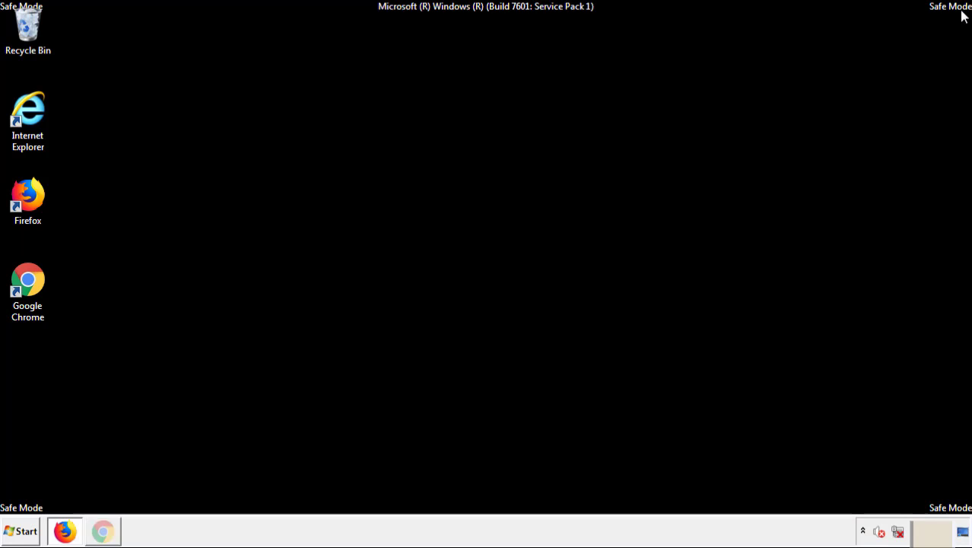
{"action": "left_click", "coordinate": [26, 533]}
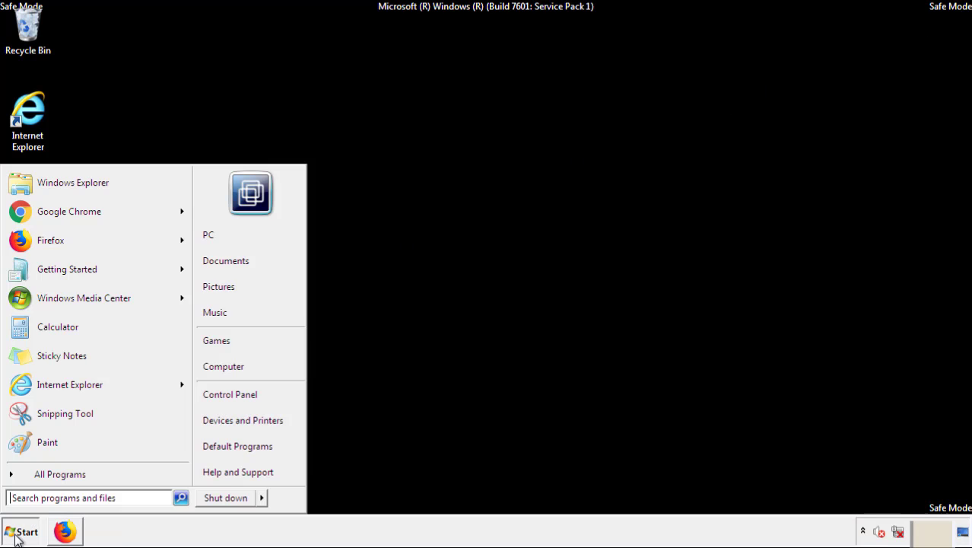